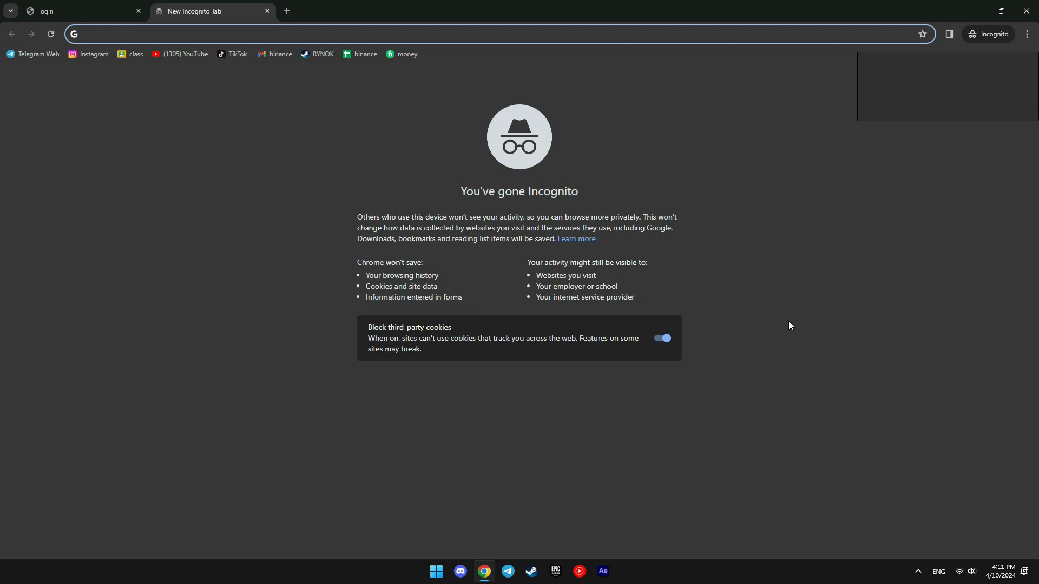
Load hotstar.com, then jiocinema.com in a new incognito tab, highlighting its 'Something went wrong!' error
{"action": "type", "text": "hotstar.com"}
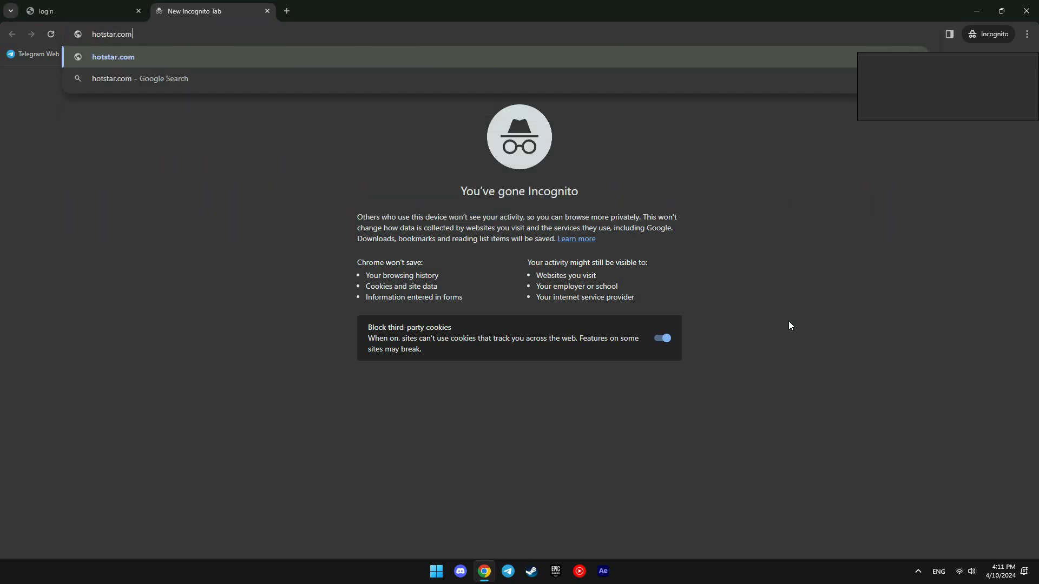
{"action": "key", "text": "Return"}
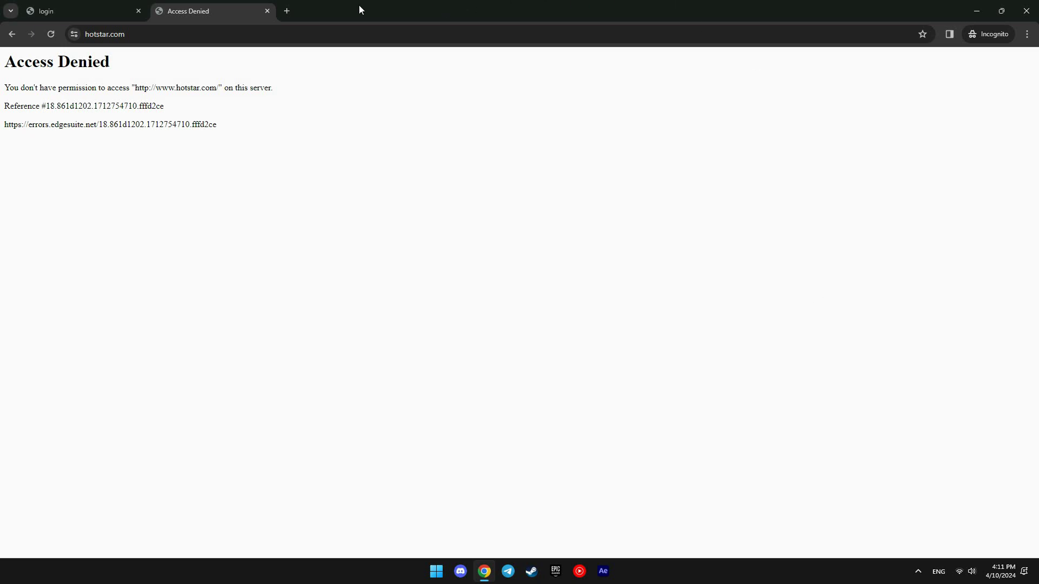
{"action": "left_click", "coordinate": [286, 11]}
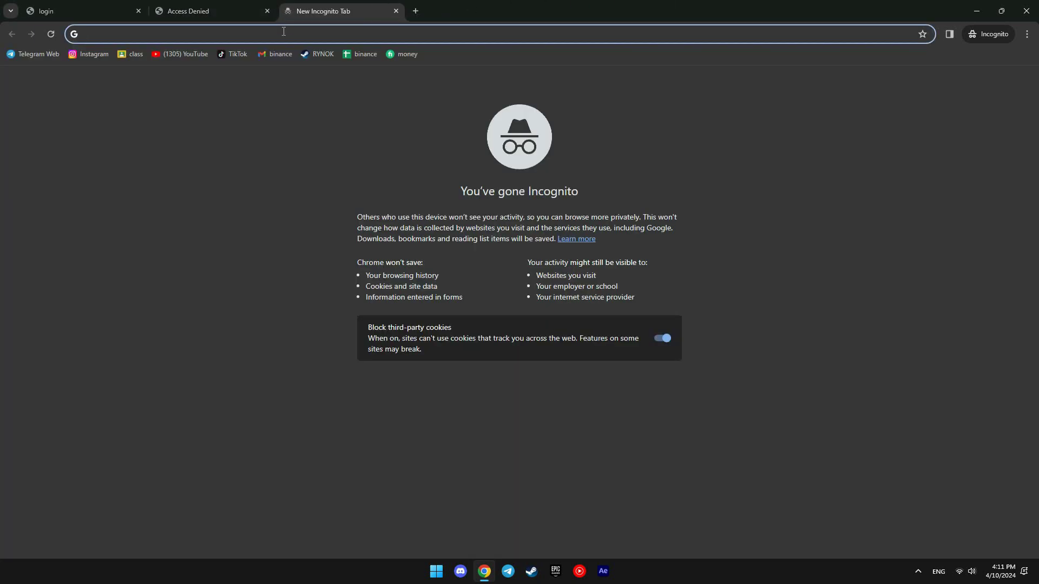
{"action": "type", "text": "jiocine"}
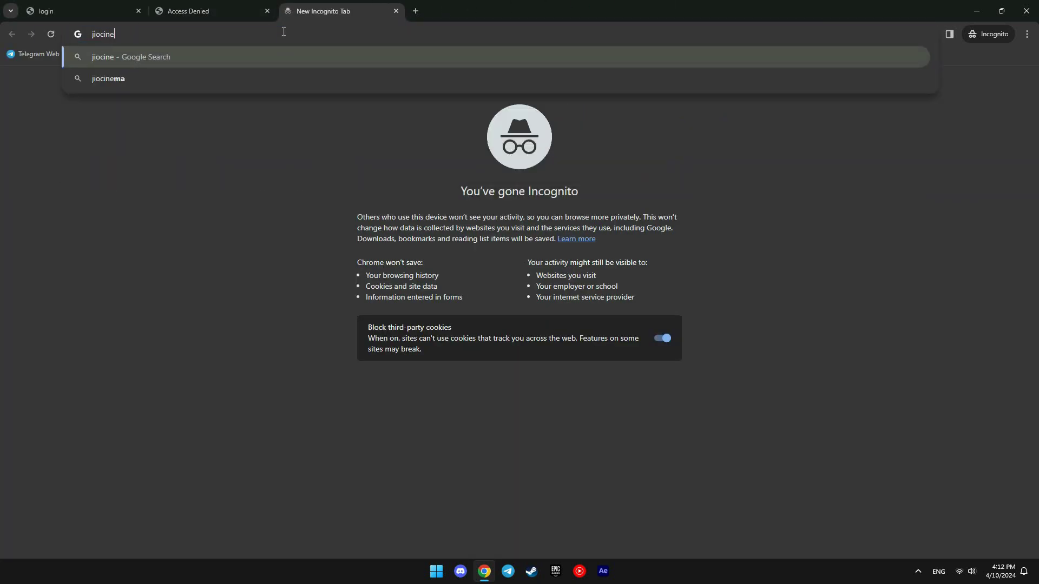
{"action": "type", "text": "ma.com"}
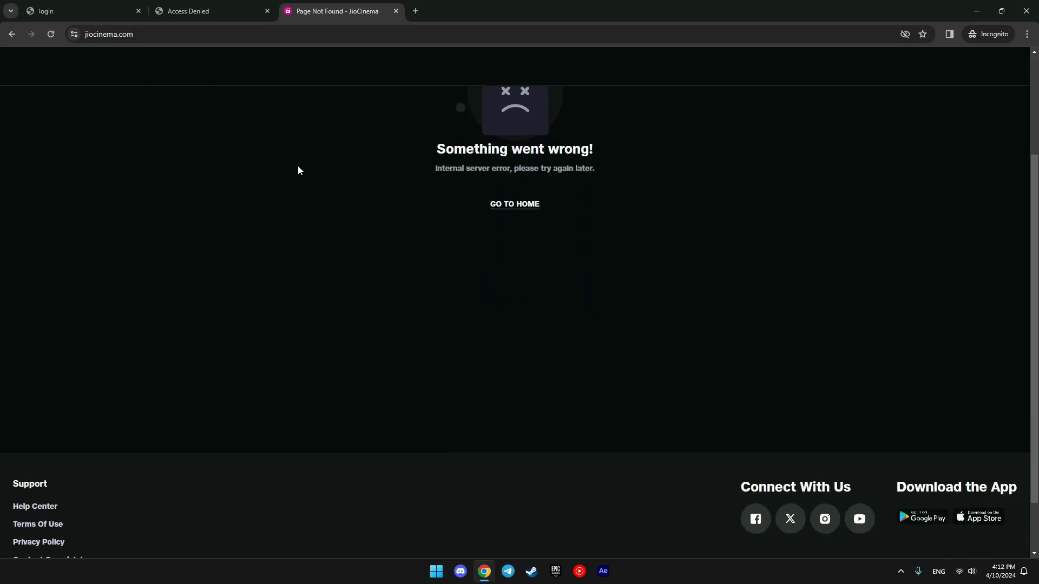
{"action": "left_click_drag", "start_coordinate": [439, 286], "coordinate": [590, 294]}
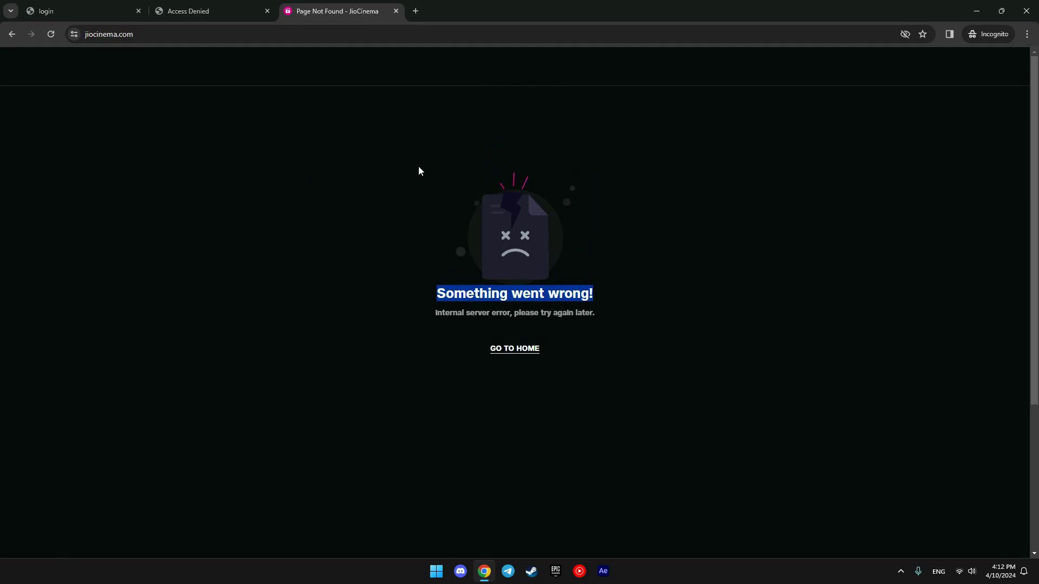
Go to aeroshield.me in a new incognito tab and open the Smart DNS Pricing page
{"action": "left_click", "coordinate": [415, 12]}
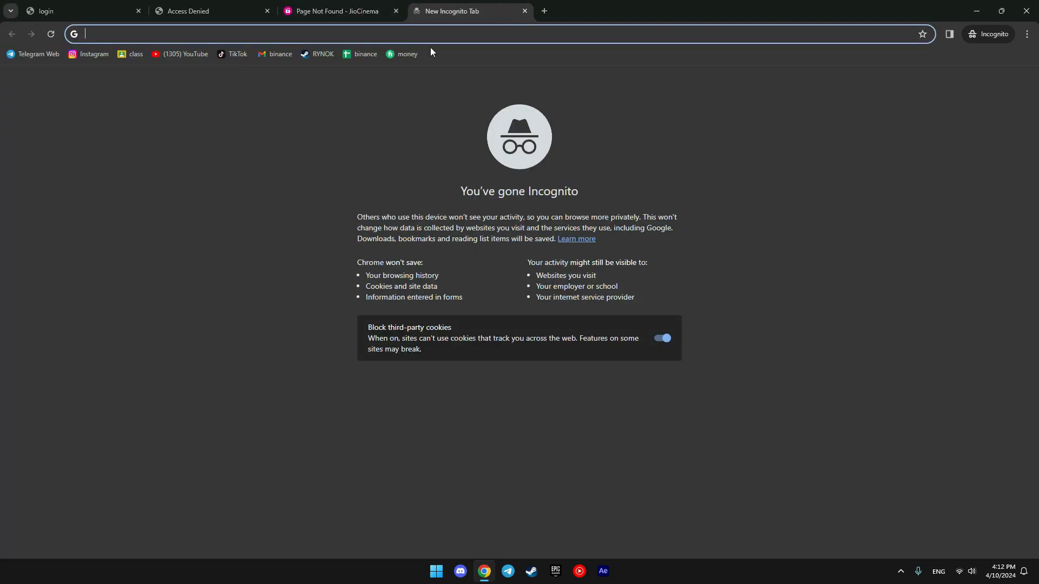
{"action": "type", "text": "aeroshield.me"}
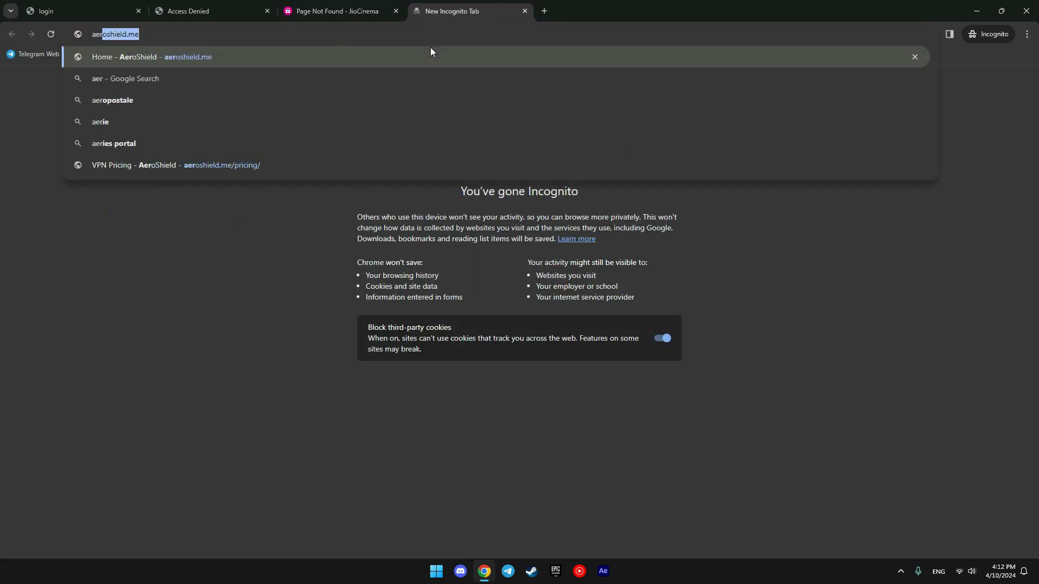
{"action": "key", "text": "Return"}
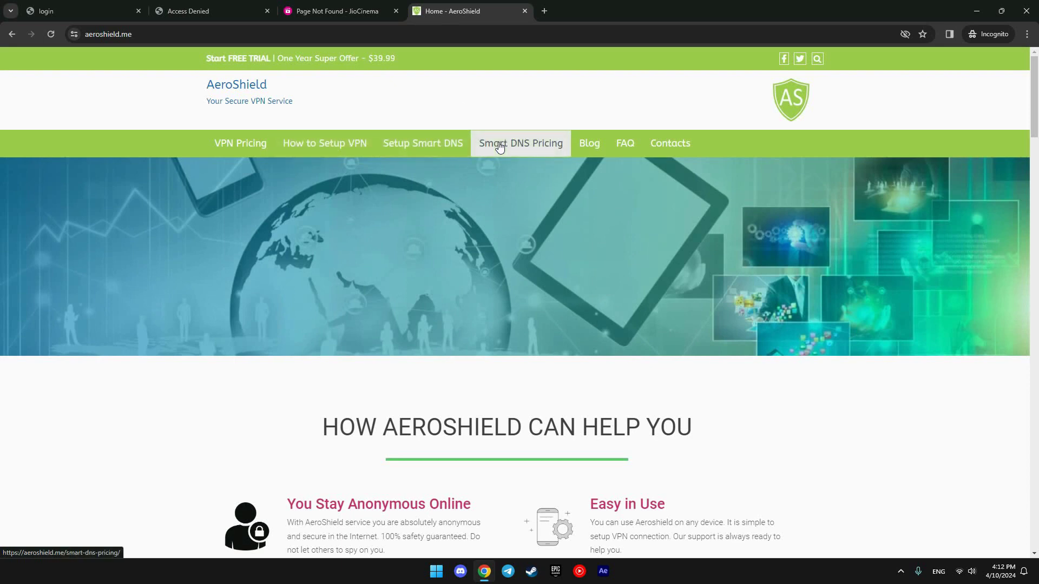
{"action": "left_click", "coordinate": [499, 147]}
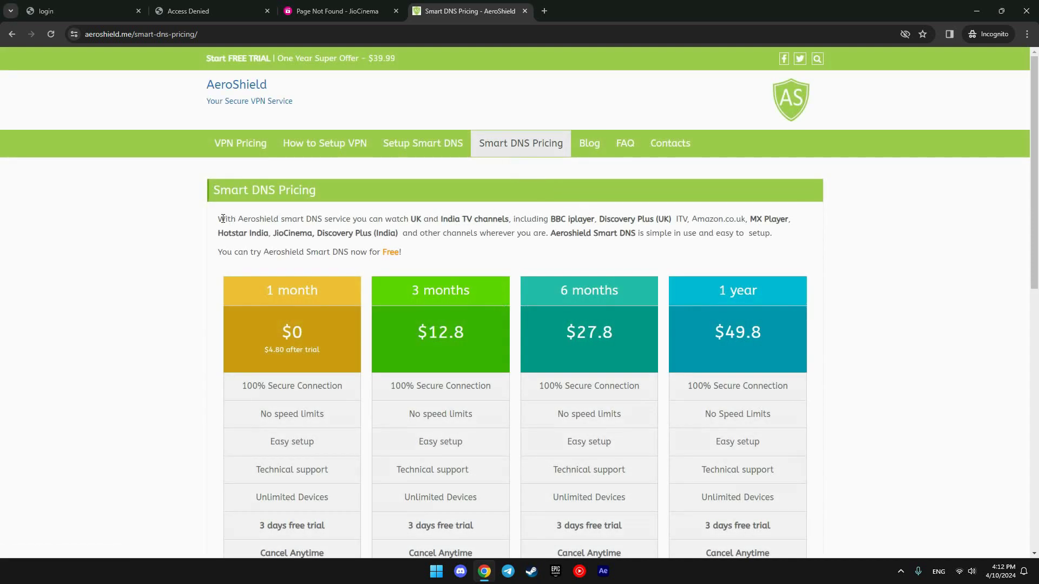
Highlight the India channel list including JioCinema, the $0 1-month plan and 3-day free trial
{"action": "left_click_drag", "start_coordinate": [218, 218], "coordinate": [514, 218]}
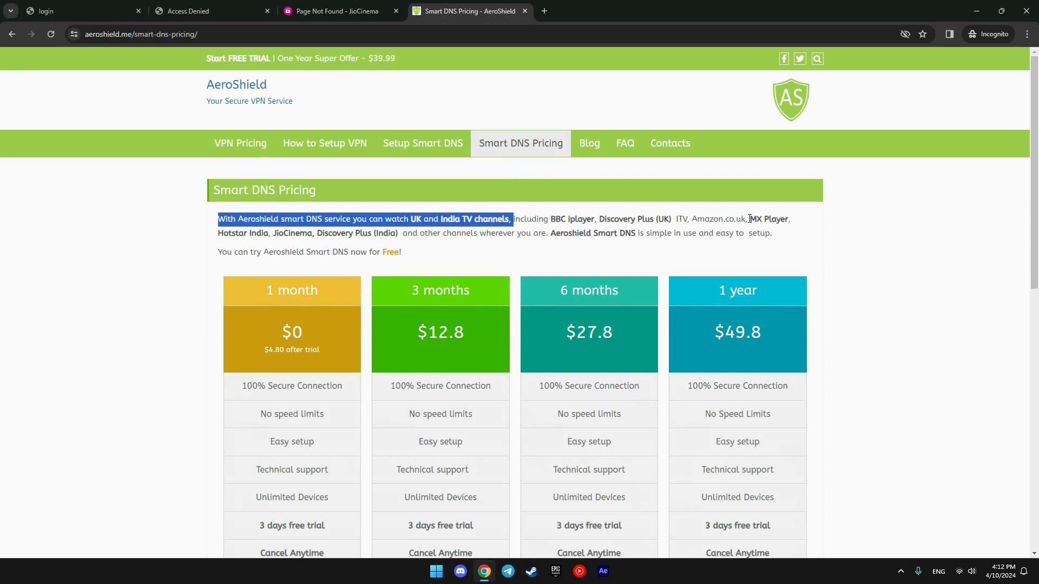
{"action": "left_click_drag", "start_coordinate": [749, 219], "coordinate": [547, 231]}
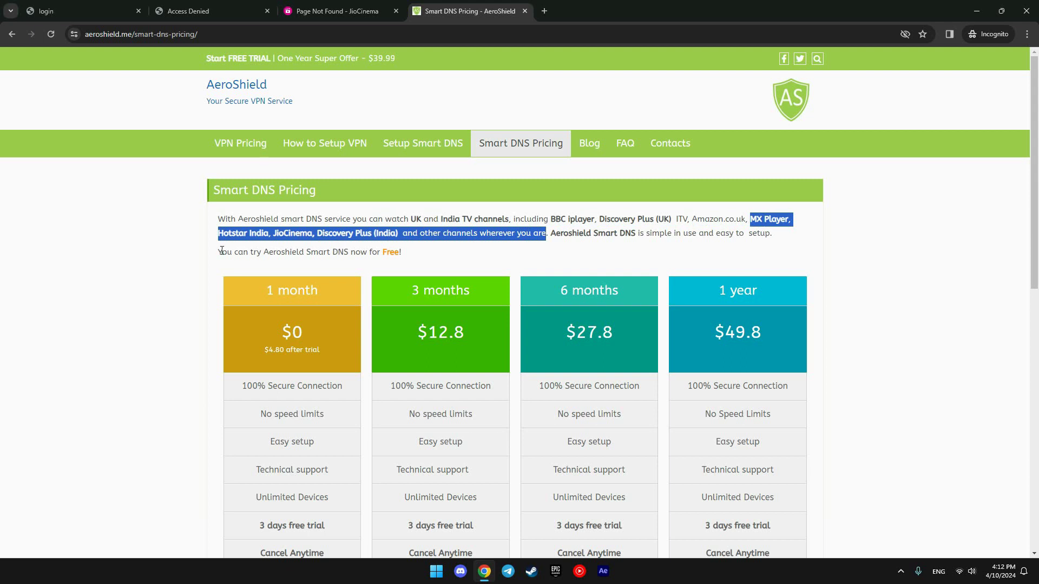
{"action": "left_click_drag", "start_coordinate": [219, 252], "coordinate": [404, 252]}
{"action": "scroll", "coordinate": [297, 278], "scroll_direction": "down", "scroll_amount": 2}
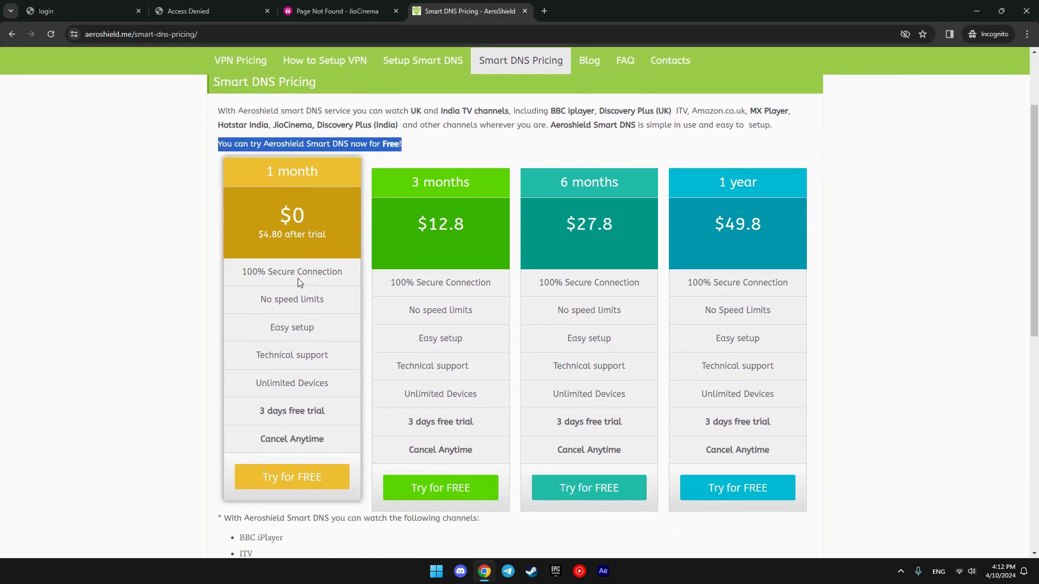
{"action": "double_click", "coordinate": [272, 218]}
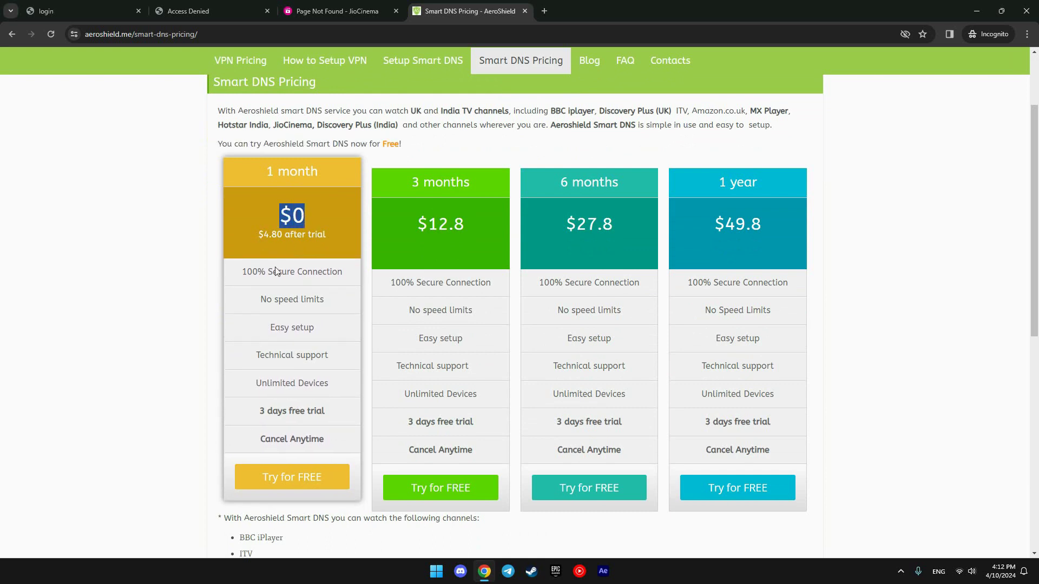
{"action": "left_click_drag", "start_coordinate": [259, 407], "coordinate": [308, 433]}
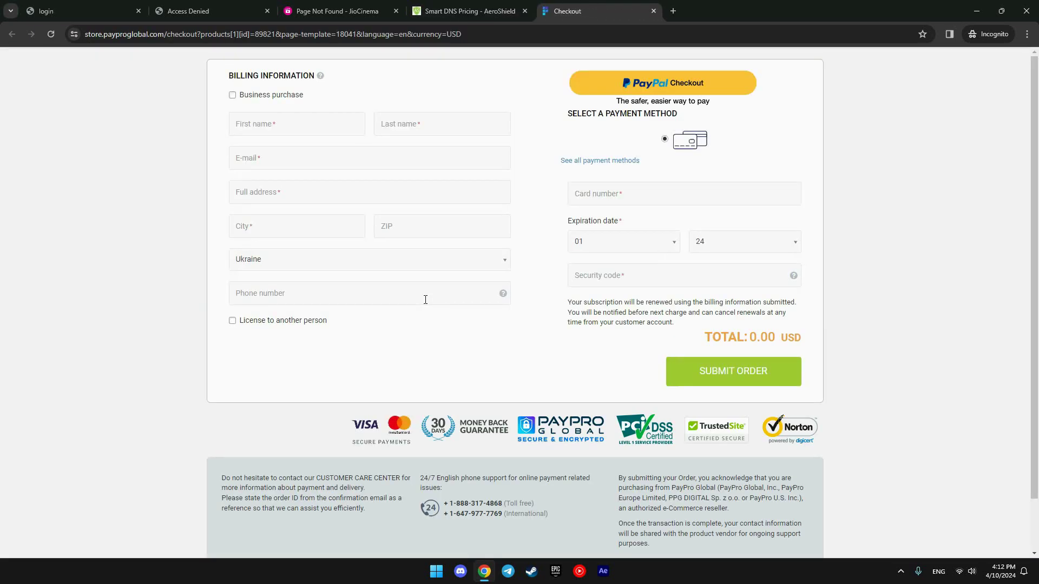
Highlight the TOTAL: 0.00 USD amount, then close the checkout and Smart DNS Pricing tabs
{"action": "left_click_drag", "start_coordinate": [704, 338], "coordinate": [800, 339]}
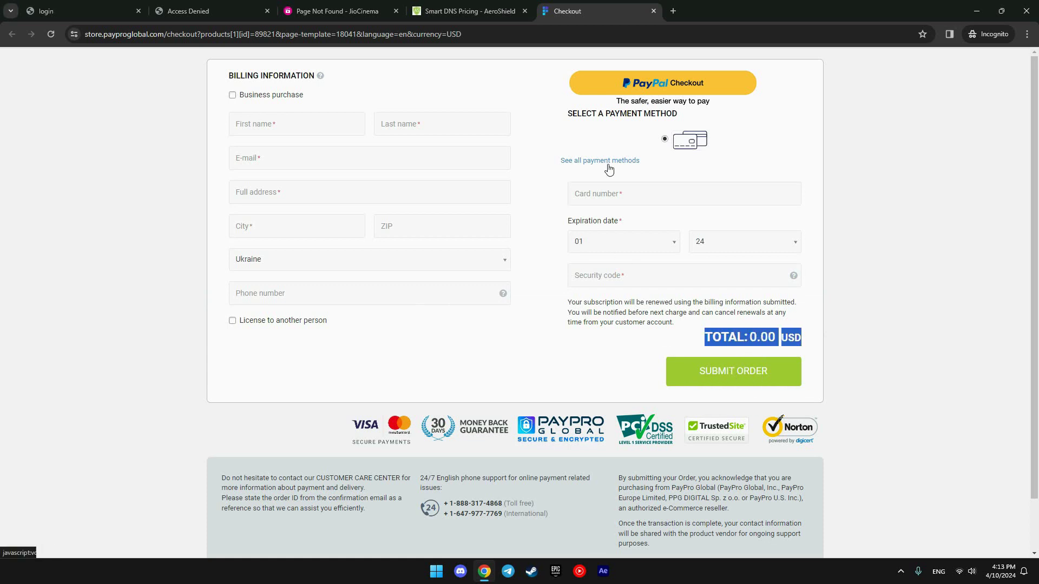
{"action": "left_click", "coordinate": [654, 10]}
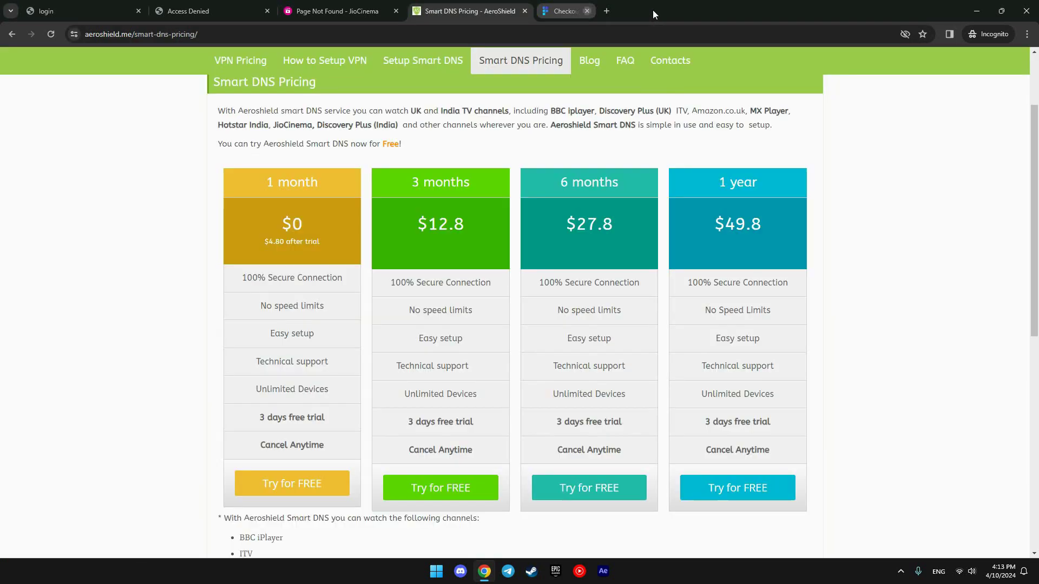
{"action": "left_click", "coordinate": [525, 11]}
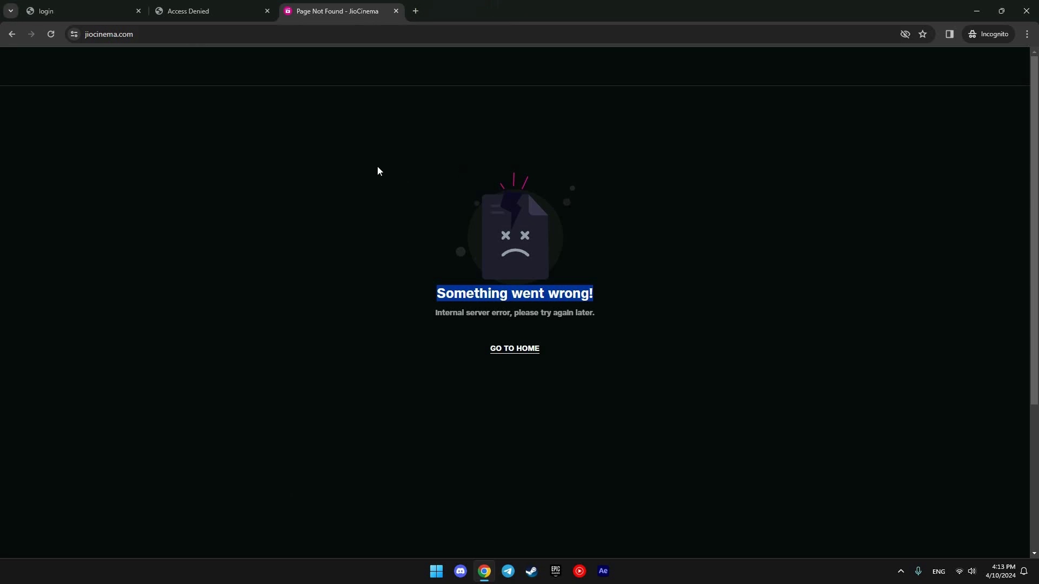
Log in to the AeroShield admin panel with the account username and password
{"action": "left_click", "coordinate": [69, 12]}
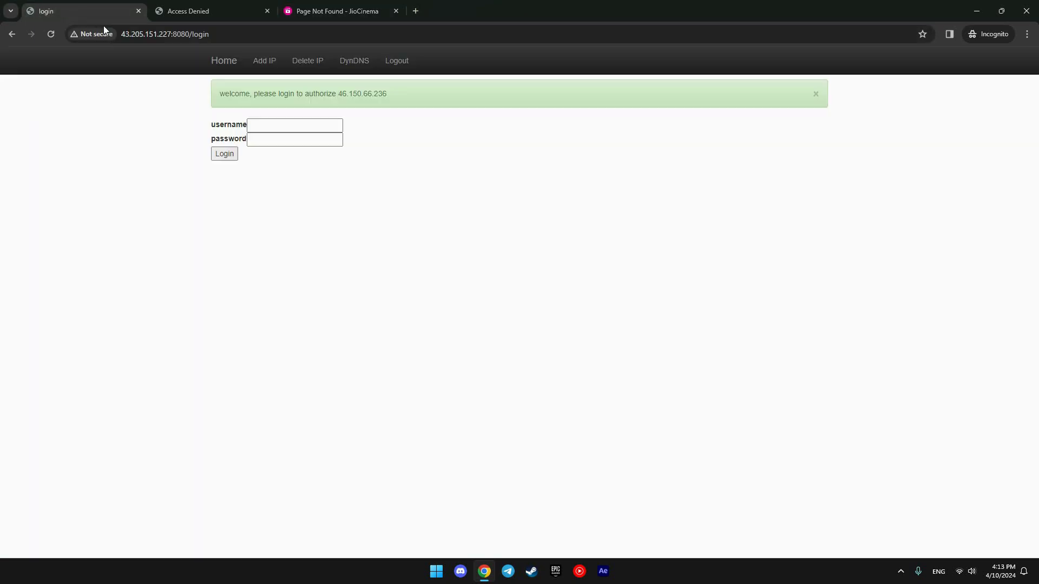
{"action": "left_click", "coordinate": [294, 130]}
{"action": "type", "text": "a"}
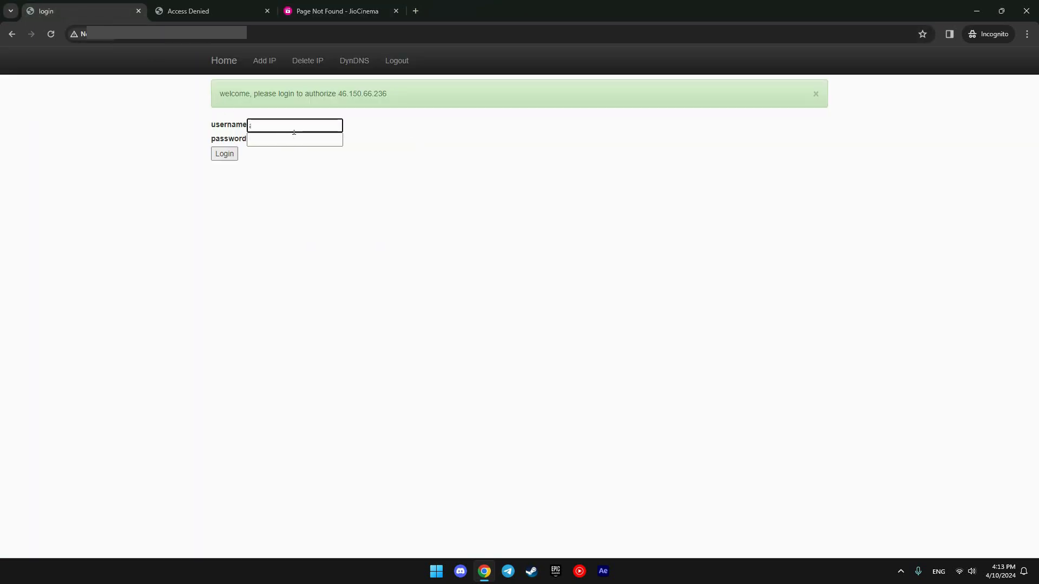
{"action": "key", "text": "Tab"}
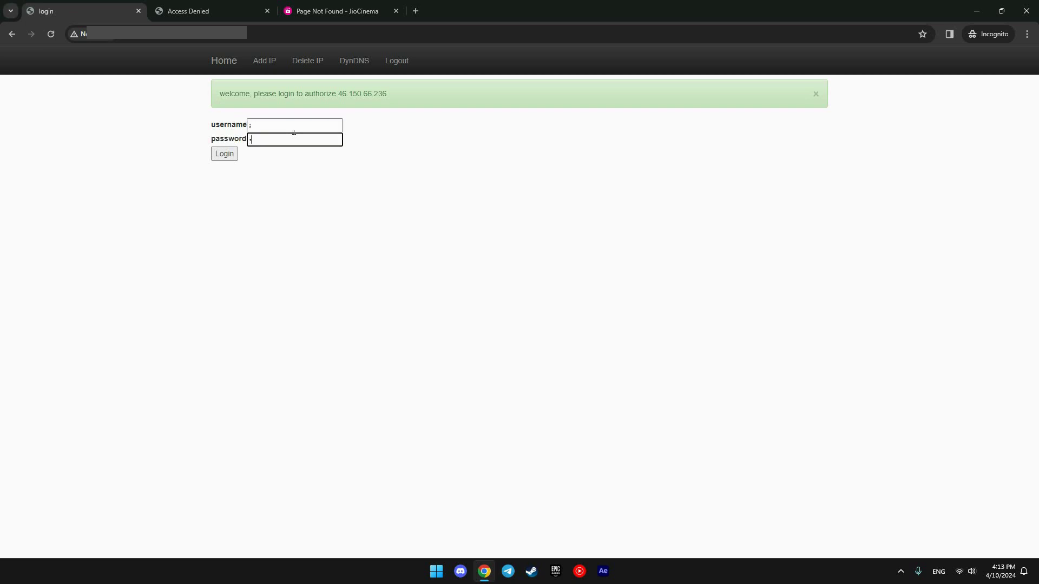
{"action": "key", "text": "Return"}
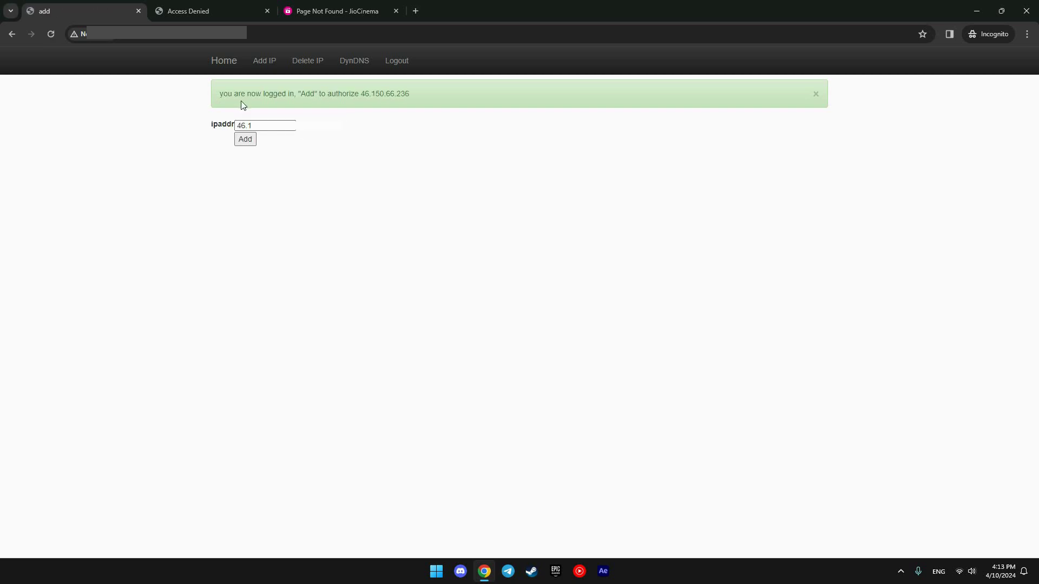
Add the current IP address for authorization and highlight the success message
{"action": "left_click", "coordinate": [241, 140]}
{"action": "left_click", "coordinate": [246, 141]}
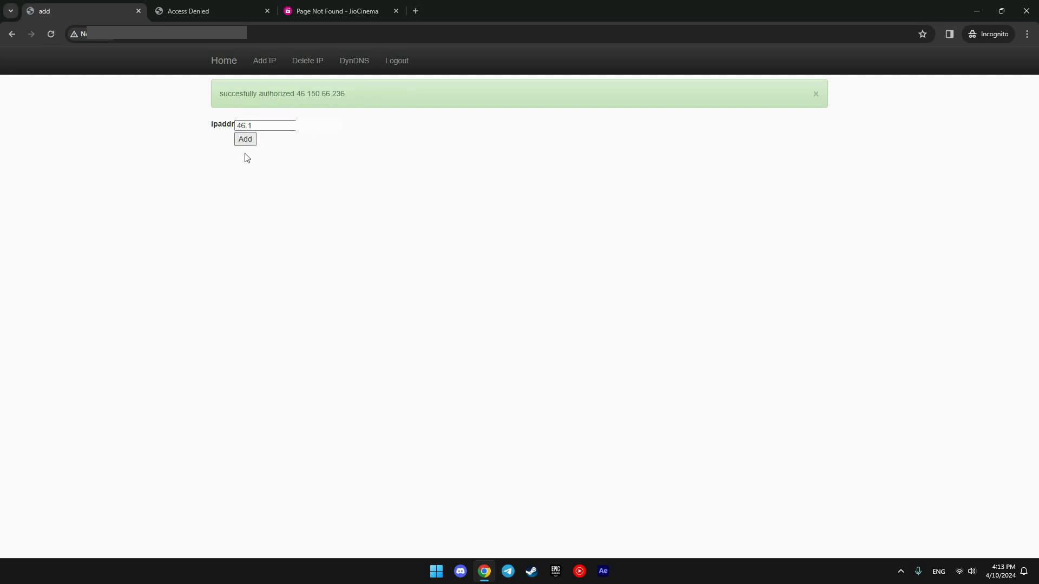
{"action": "left_click_drag", "start_coordinate": [219, 94], "coordinate": [344, 97]}
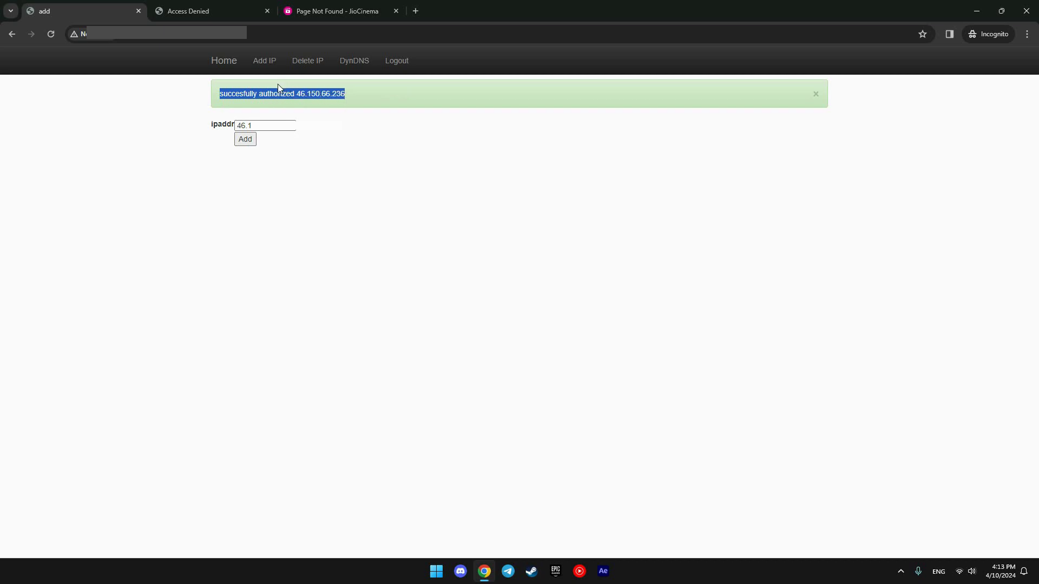
{"action": "left_click", "coordinate": [210, 162]}
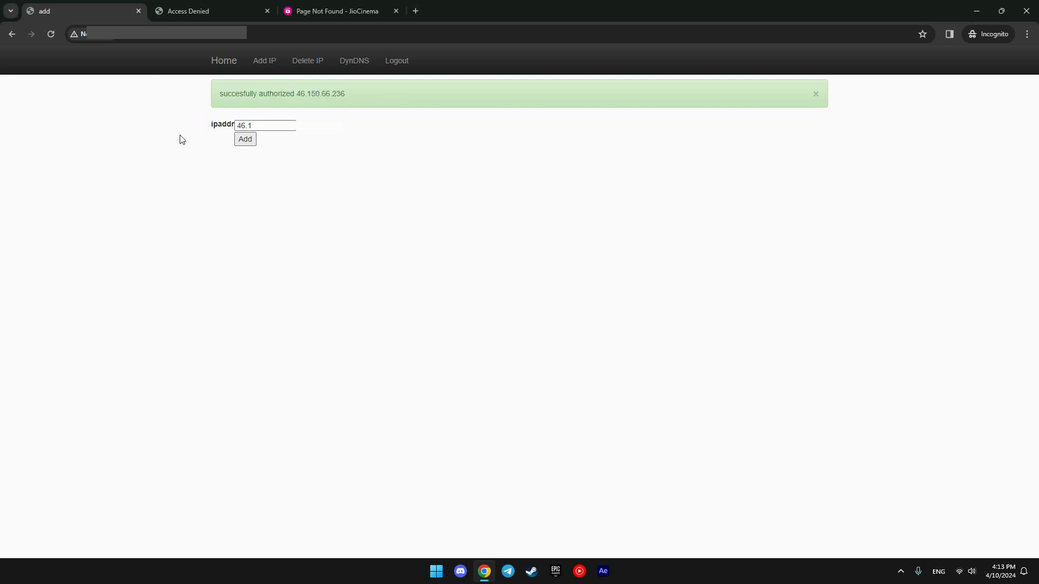
Copy the AeroShield admin panel's web address from Chrome's address bar
{"action": "left_click", "coordinate": [161, 39]}
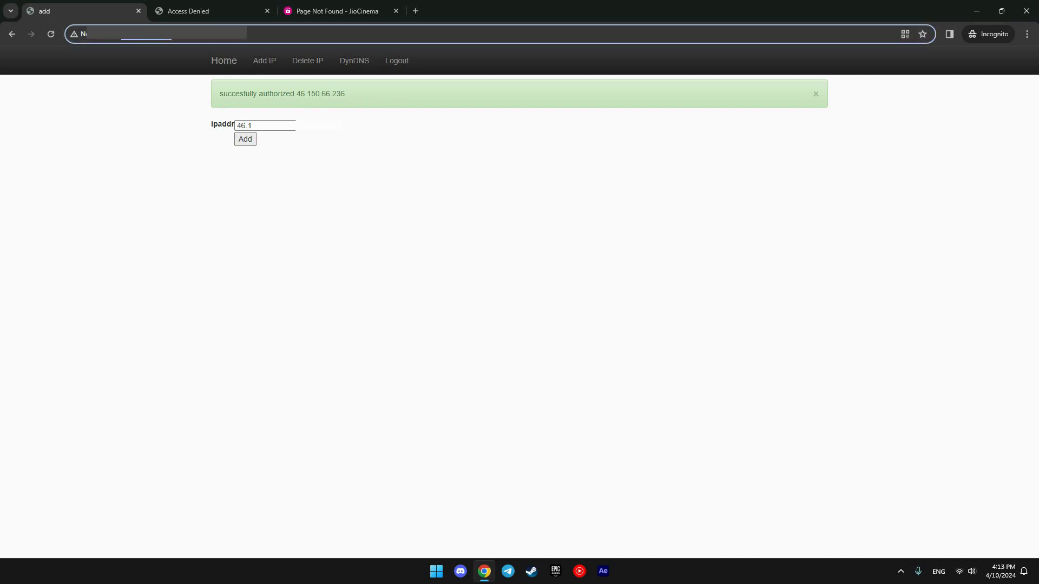
{"action": "right_click", "coordinate": [141, 39]}
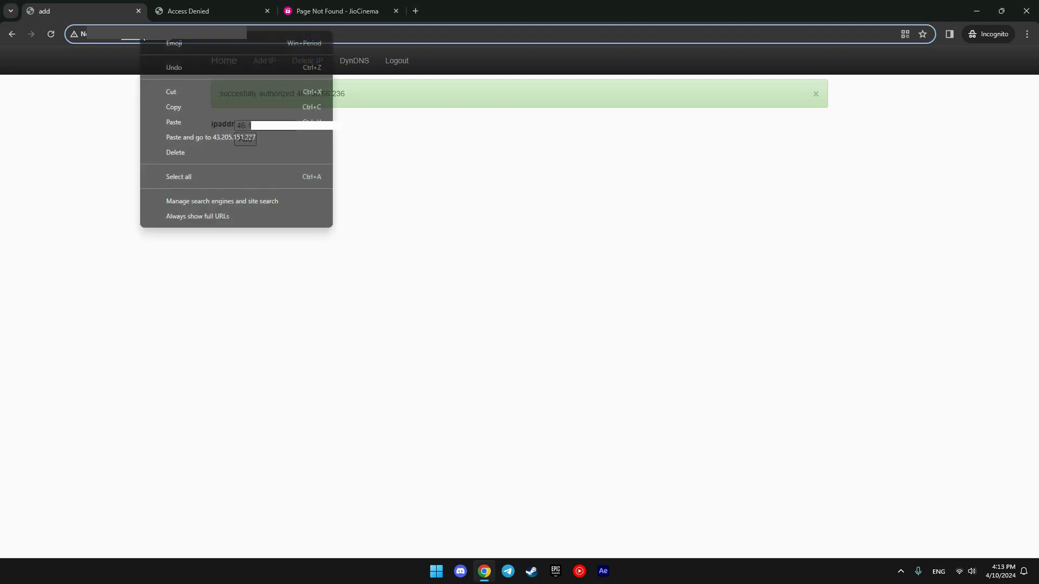
{"action": "left_click", "coordinate": [166, 99]}
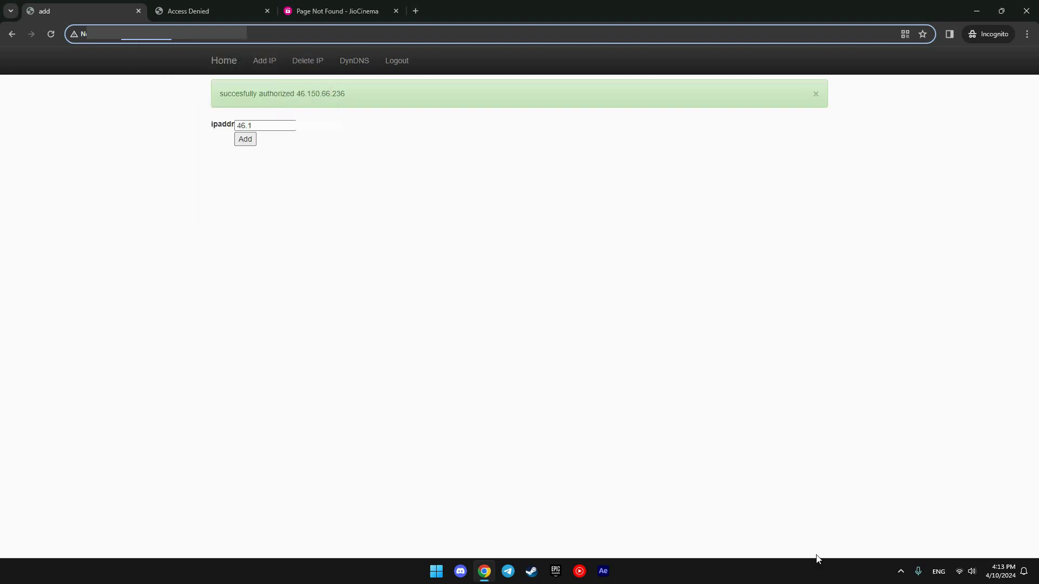
Open the Wi-Fi adapter's IPv4 properties via Network and Internet's Advanced network settings
{"action": "right_click", "coordinate": [959, 574]}
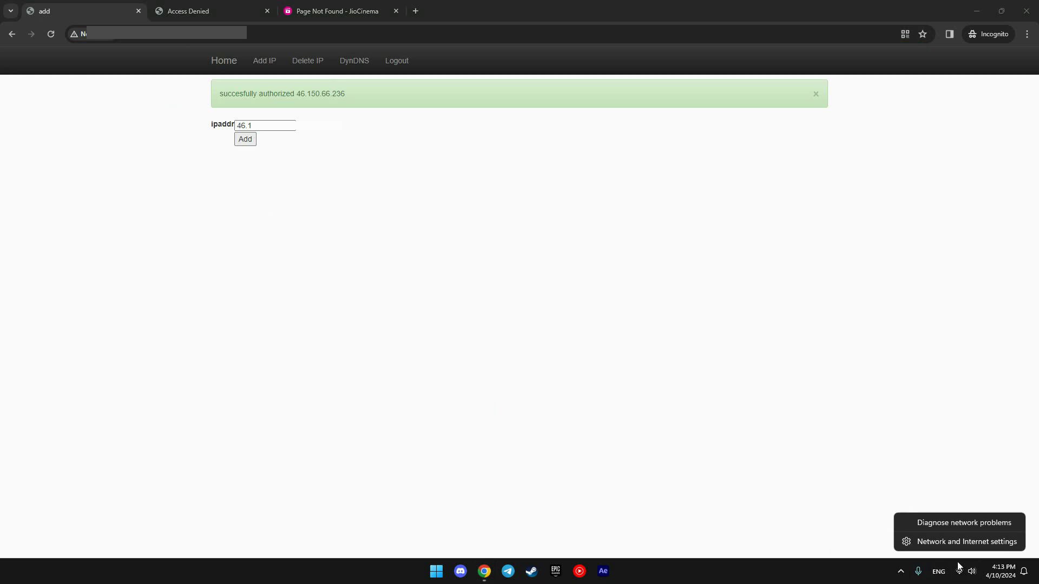
{"action": "left_click", "coordinate": [968, 540]}
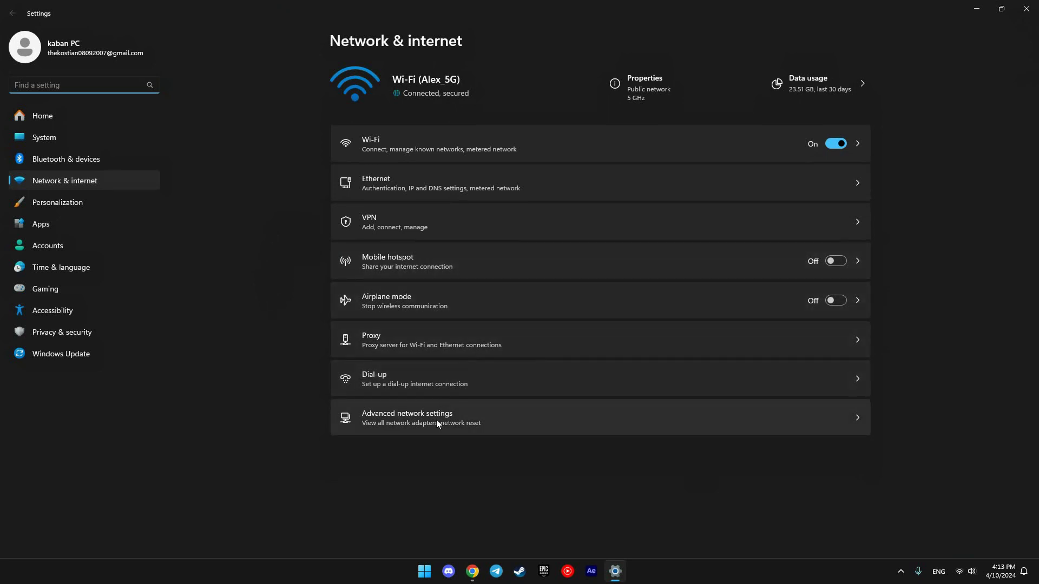
{"action": "left_click", "coordinate": [395, 416]}
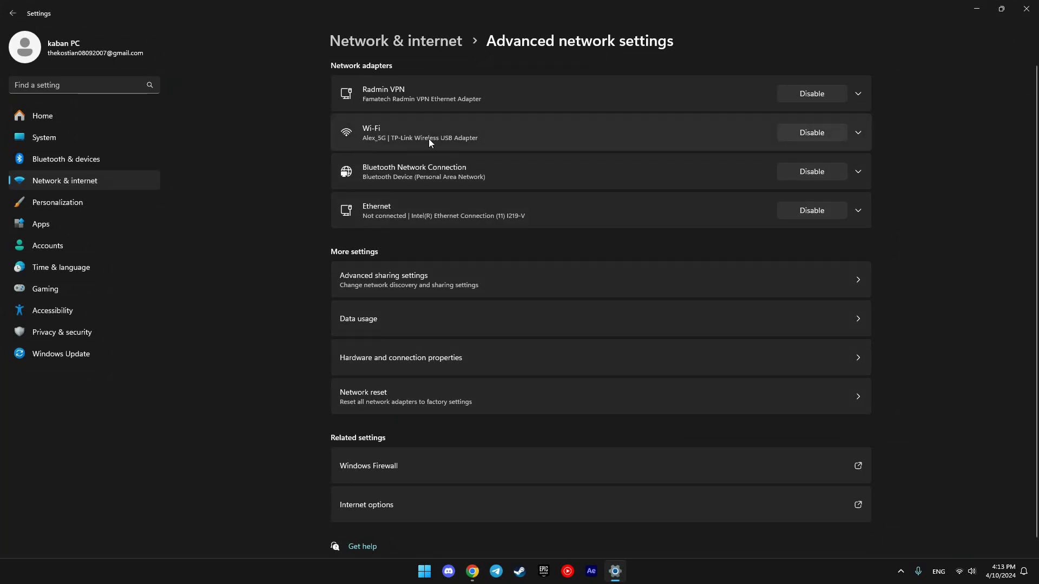
{"action": "left_click", "coordinate": [858, 134]}
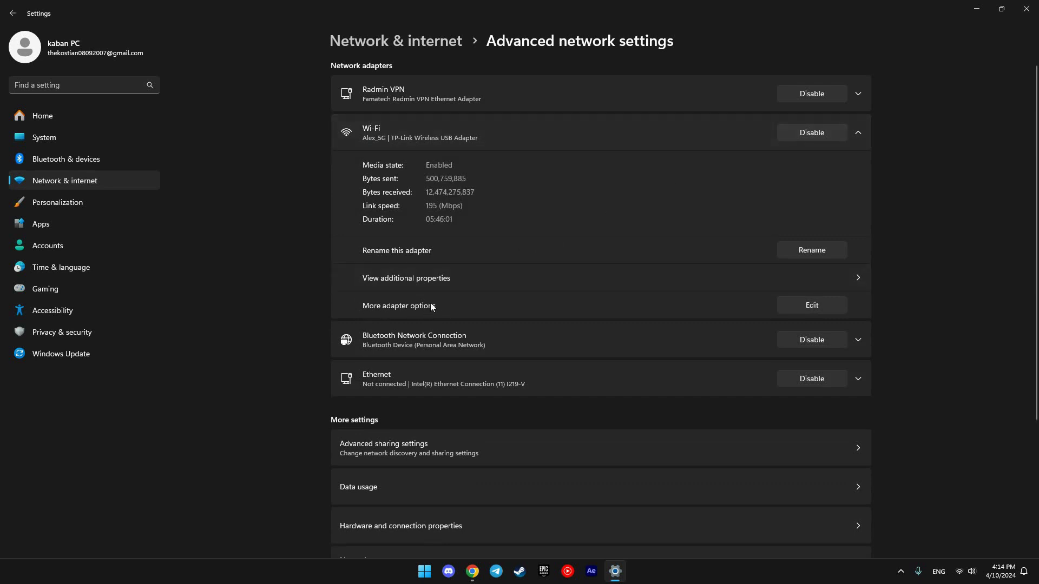
{"action": "left_click", "coordinate": [809, 306]}
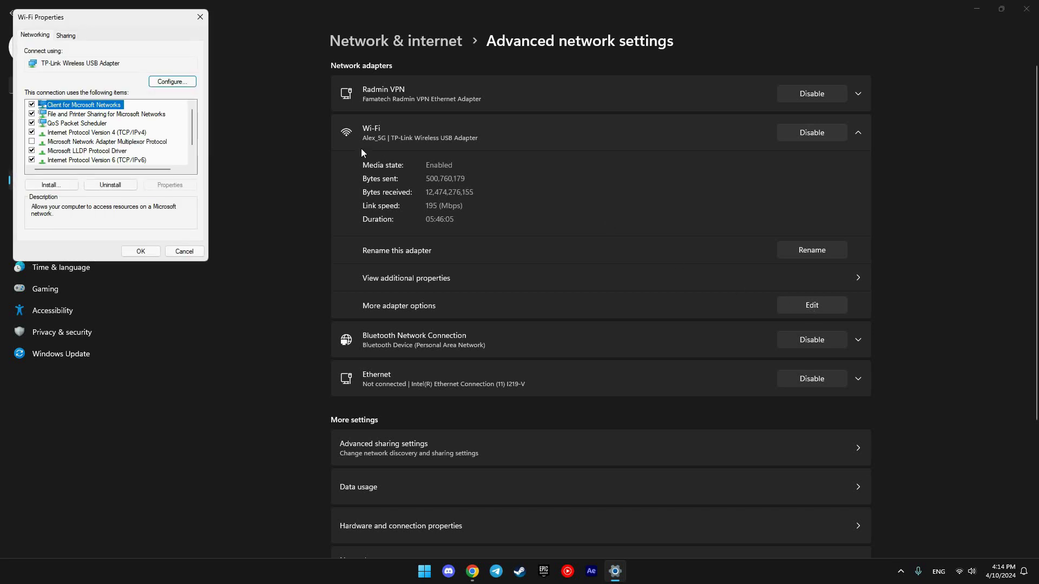
{"action": "double_click", "coordinate": [75, 133]}
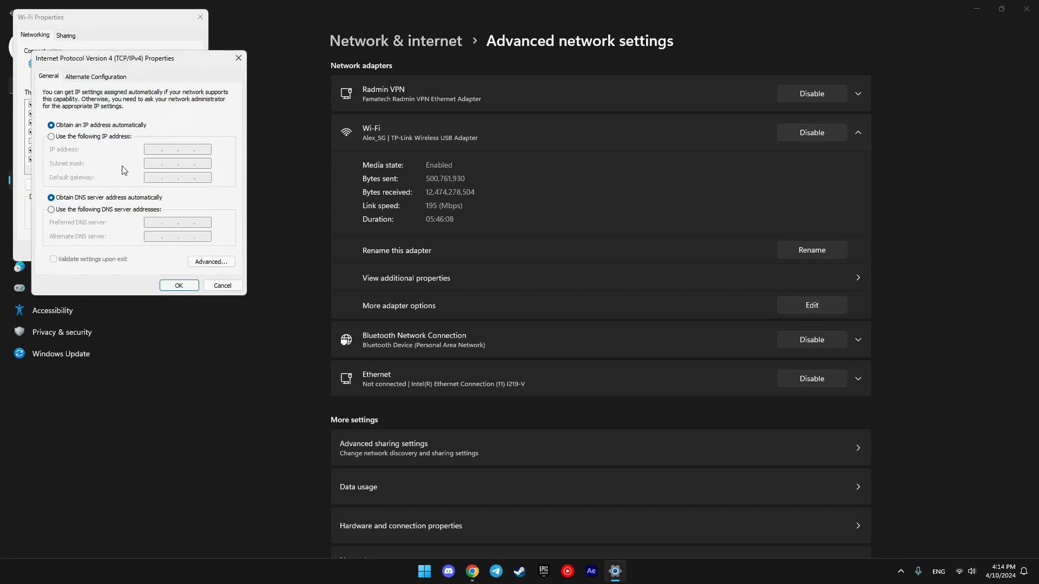
Choose 'Use the following DNS server addresses' and try pasting the smart DNS IP as Preferred DNS
{"action": "left_click", "coordinate": [52, 209]}
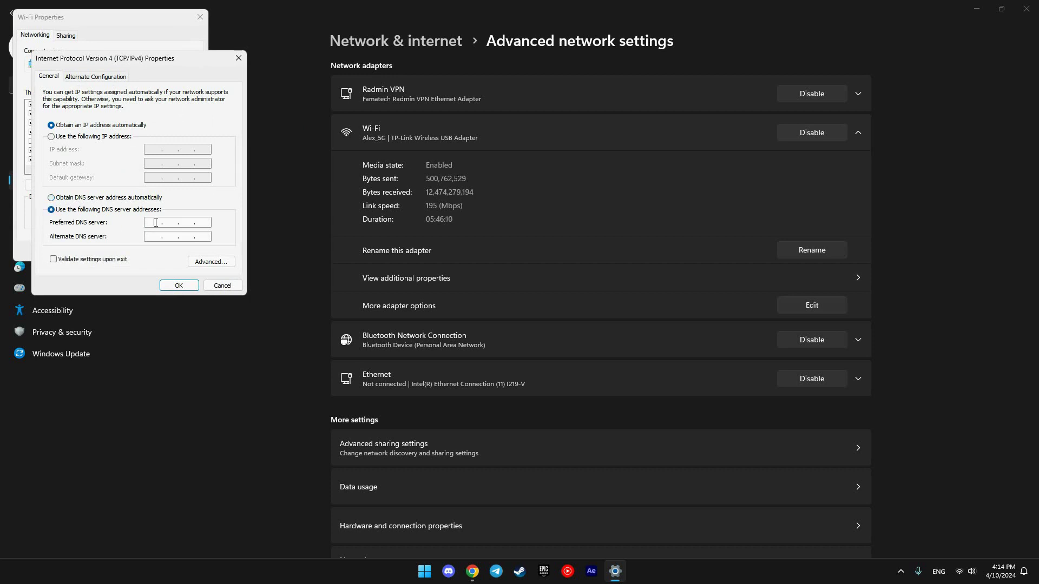
{"action": "right_click", "coordinate": [151, 220]}
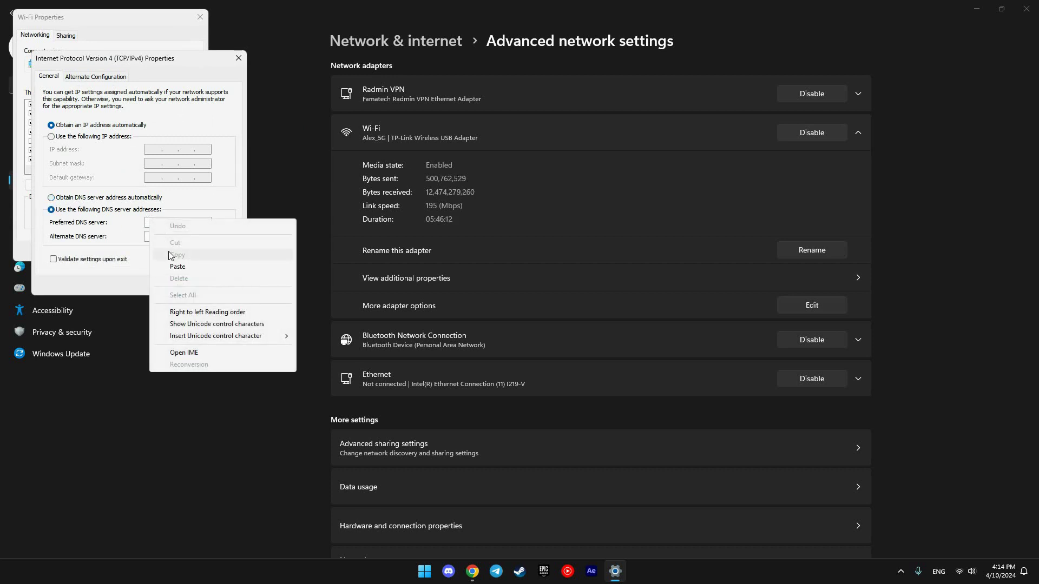
{"action": "left_click", "coordinate": [176, 267]}
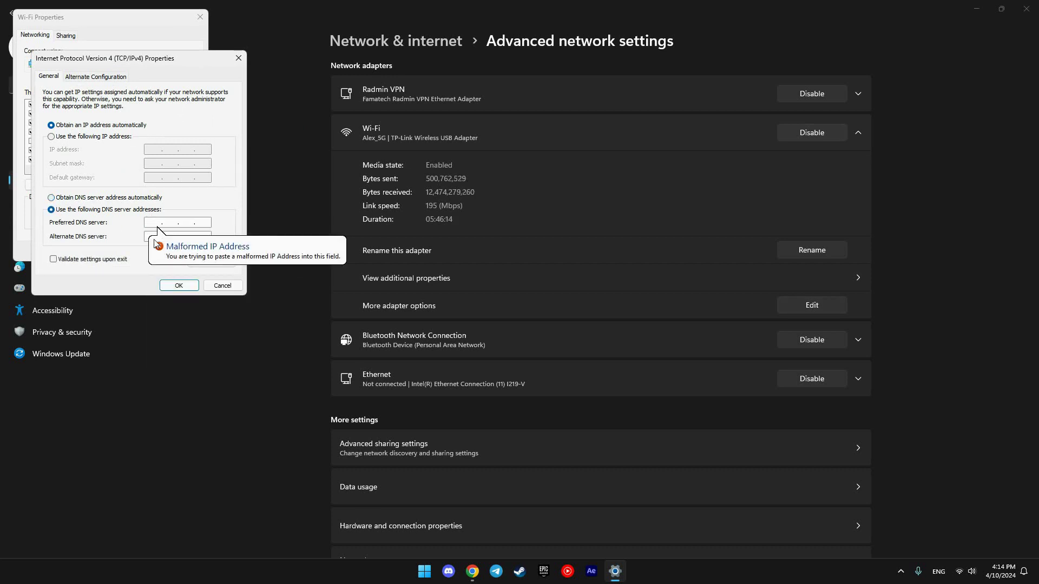
{"action": "key", "text": "ctrl+v"}
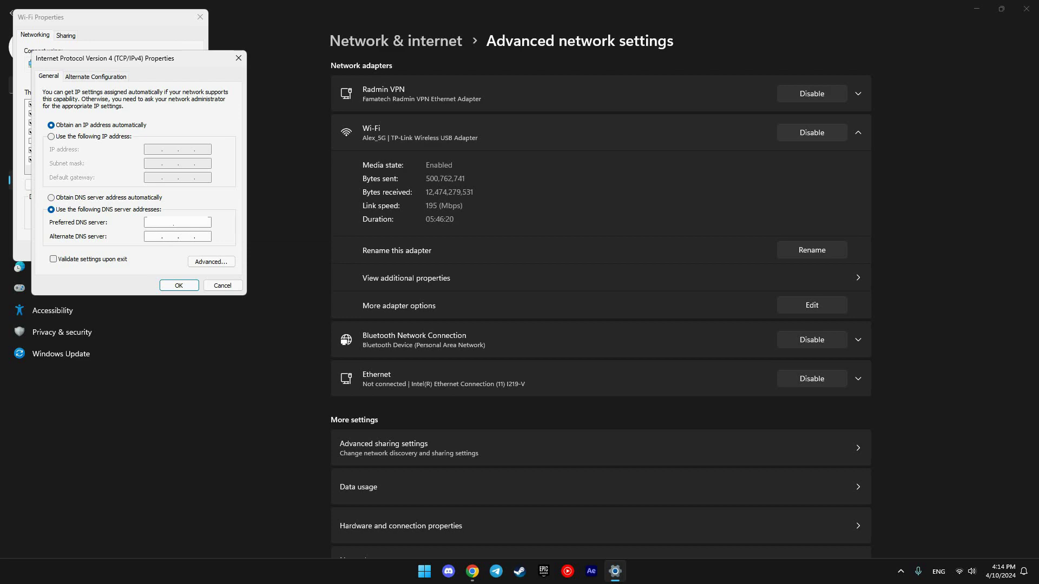
{"action": "left_click", "coordinate": [472, 571]}
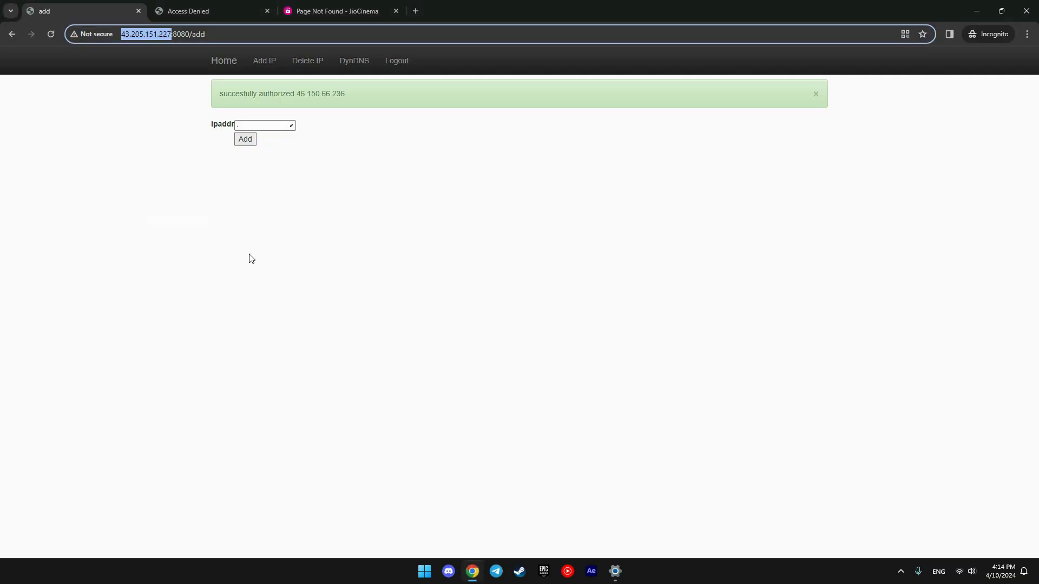
{"action": "key", "text": "alt+Tab"}
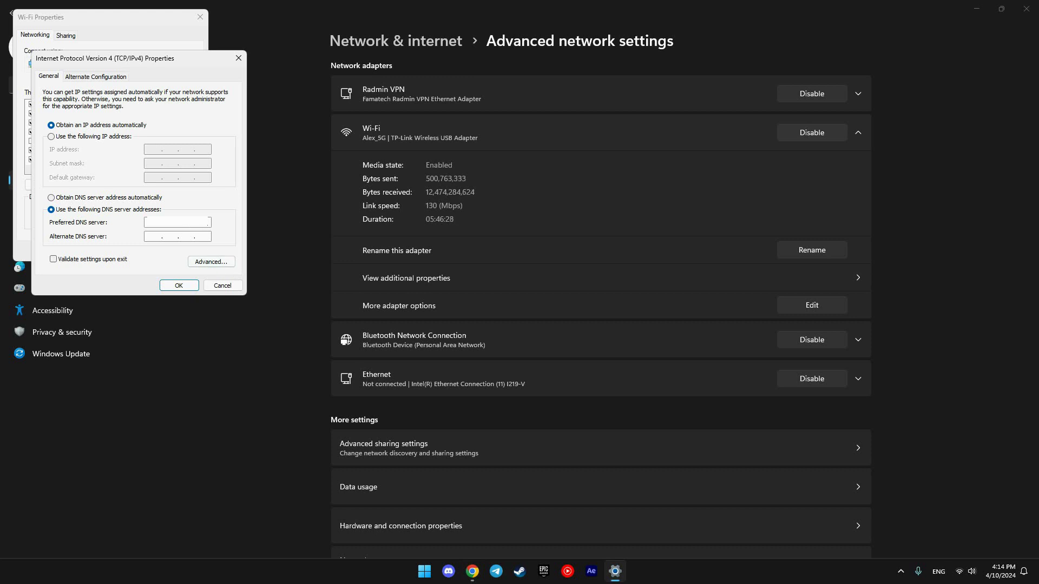
Confirm the DNS settings, uncheck Internet Protocol Version 6 (TCP/IPv6), and save the Wi-Fi properties
{"action": "left_click", "coordinate": [178, 285]}
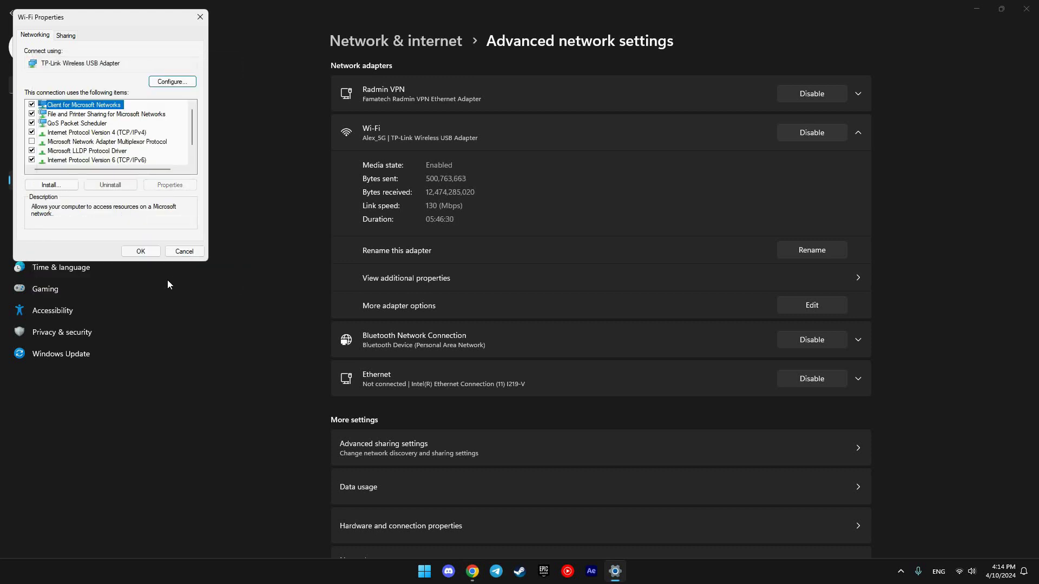
{"action": "scroll", "coordinate": [182, 142], "scroll_direction": "down", "scroll_amount": 1}
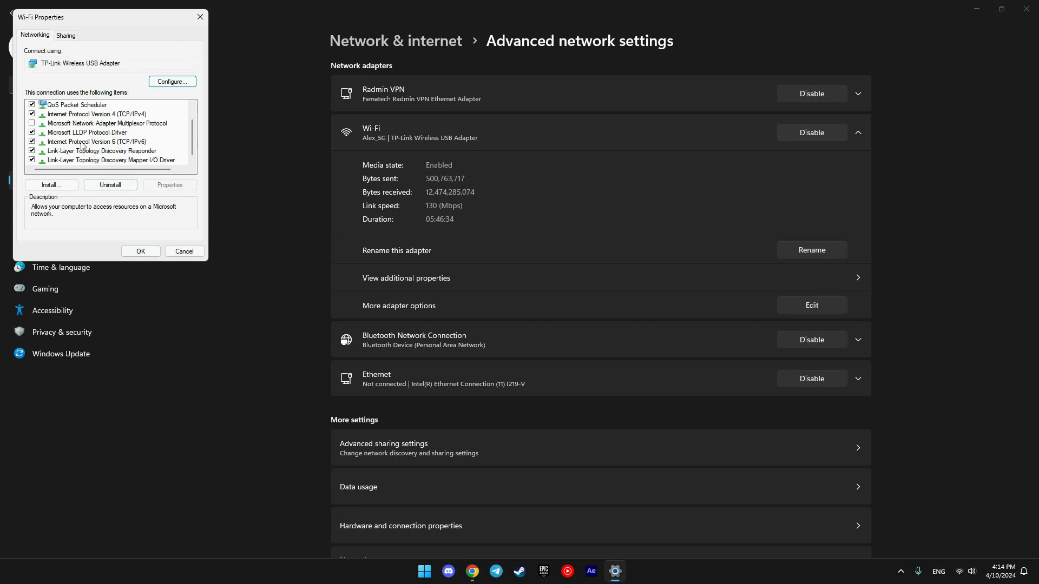
{"action": "left_click", "coordinate": [32, 141]}
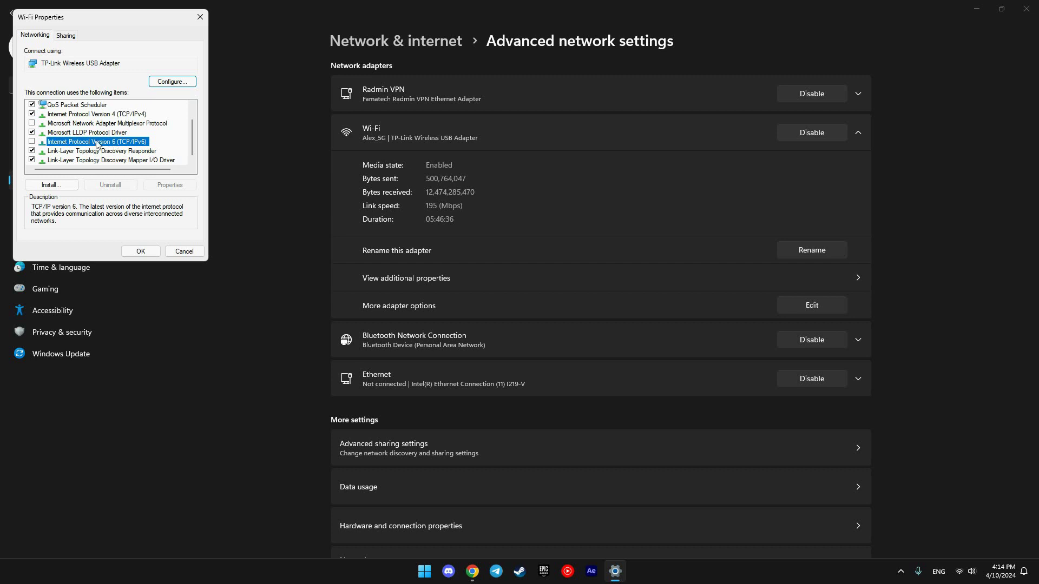
{"action": "left_click", "coordinate": [142, 251]}
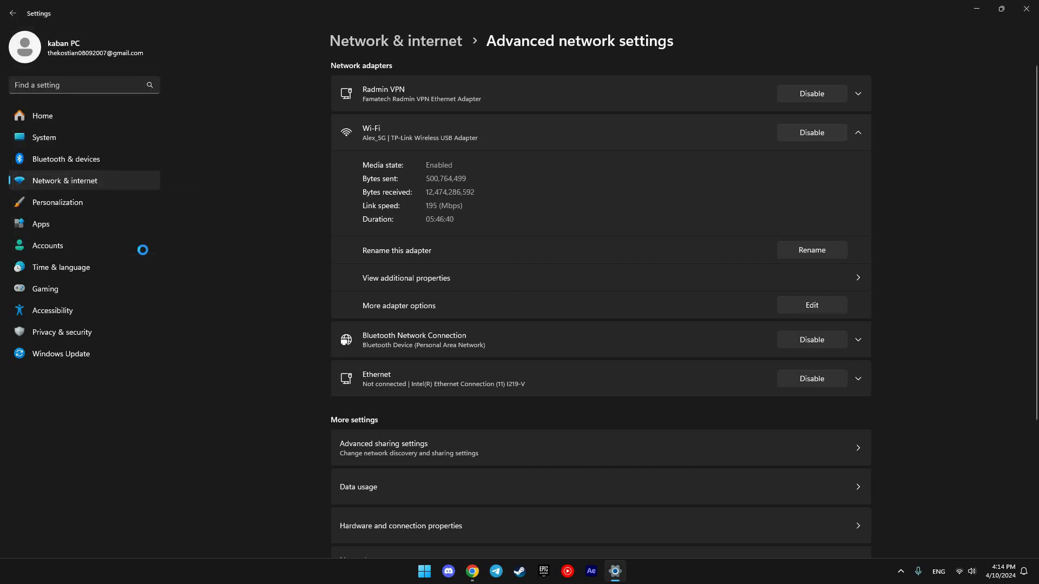
{"action": "left_click", "coordinate": [471, 569]}
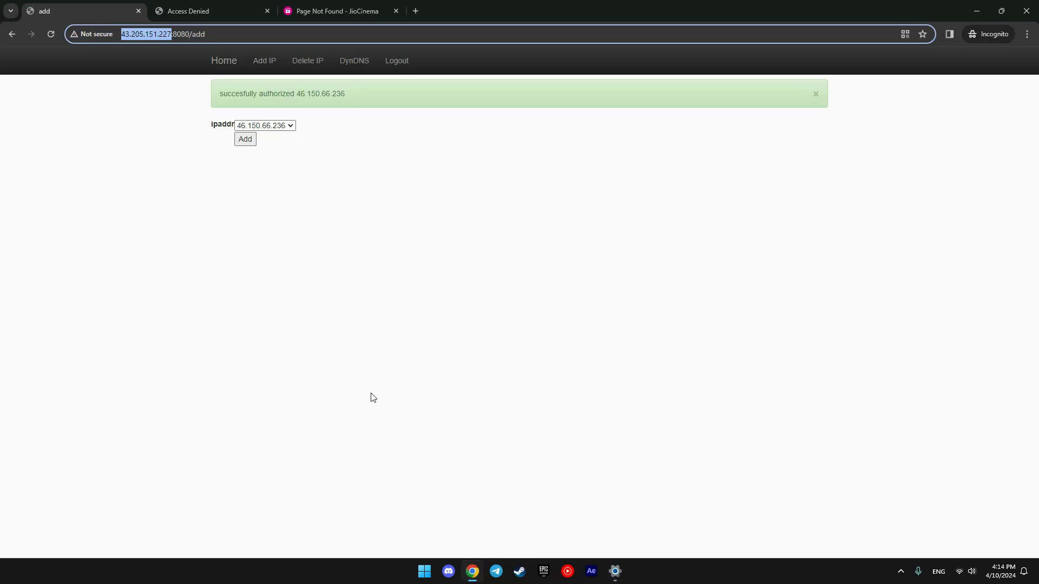
Load ifconfig.co in a new tab and check that the Country shows India
{"action": "left_click", "coordinate": [415, 11]}
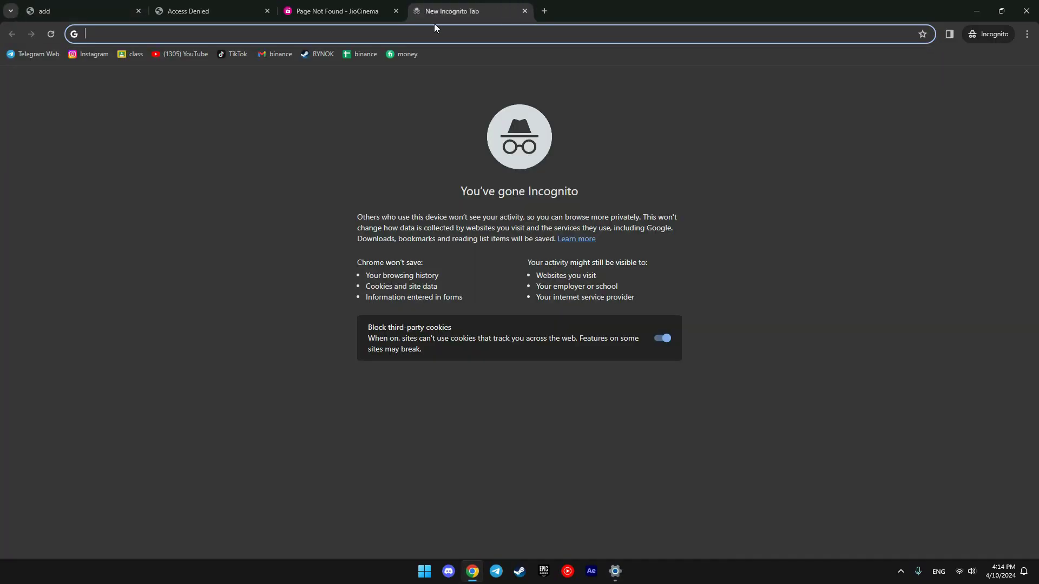
{"action": "type", "text": "ifcon"}
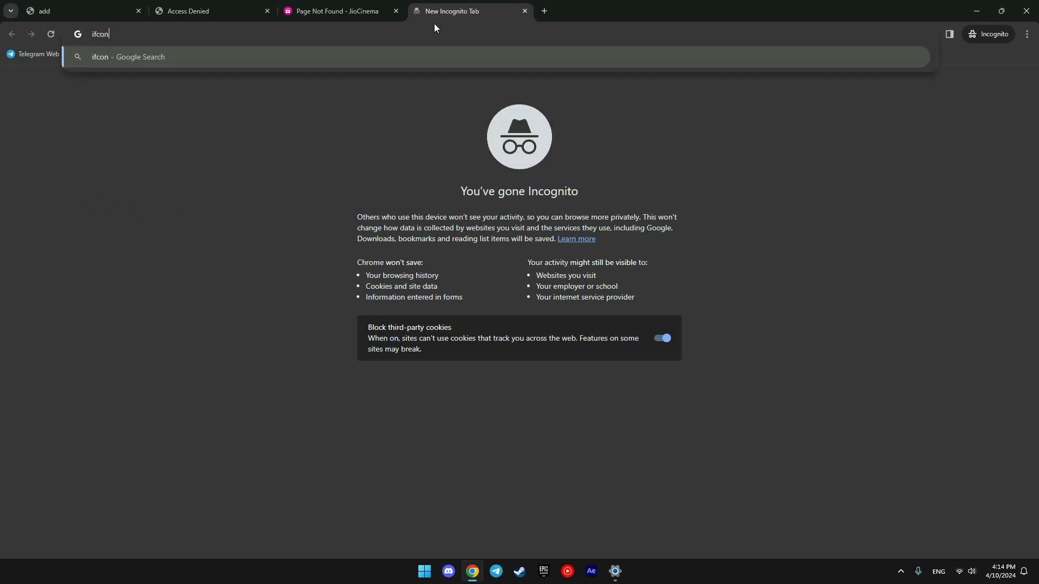
{"action": "type", "text": "fig.co"}
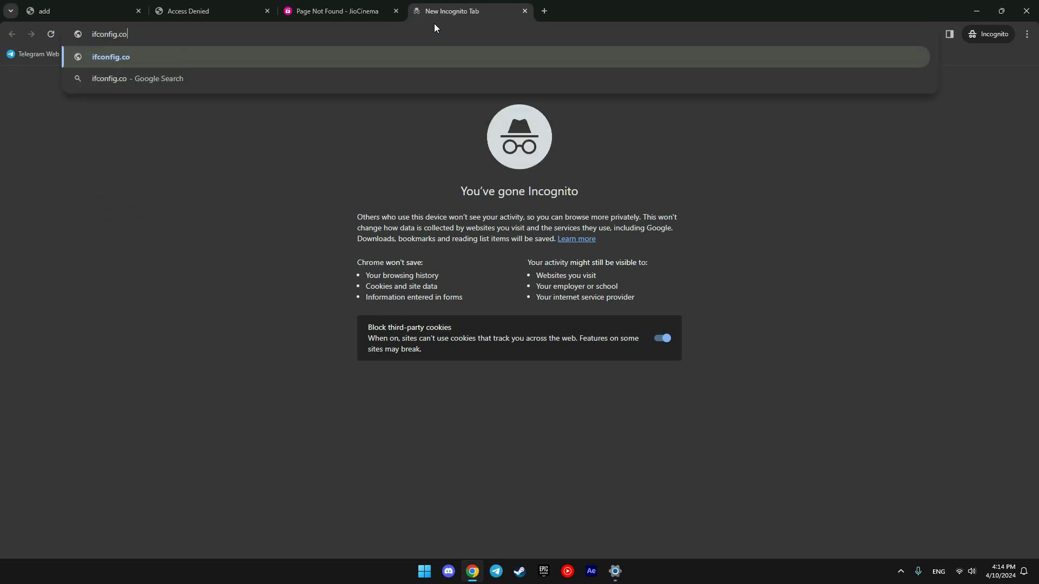
{"action": "key", "text": "Return"}
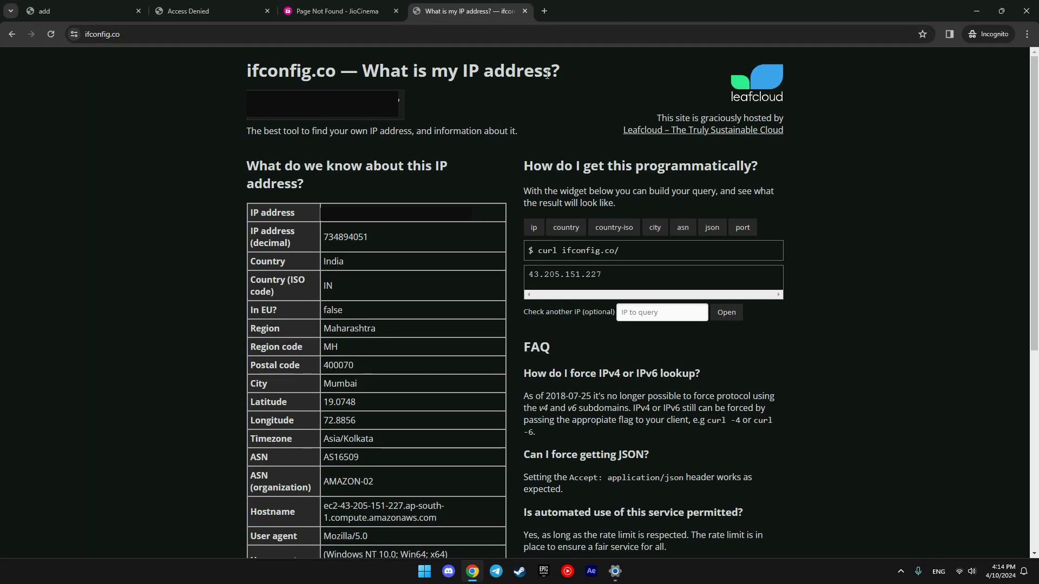
{"action": "left_click_drag", "start_coordinate": [551, 70], "coordinate": [361, 71]}
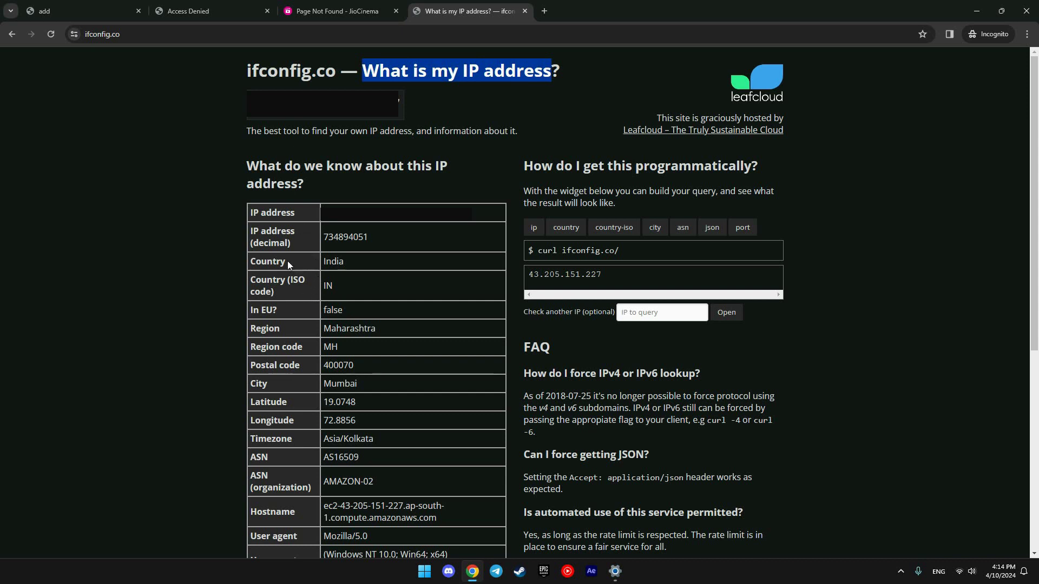
{"action": "left_click_drag", "start_coordinate": [344, 261], "coordinate": [252, 261]}
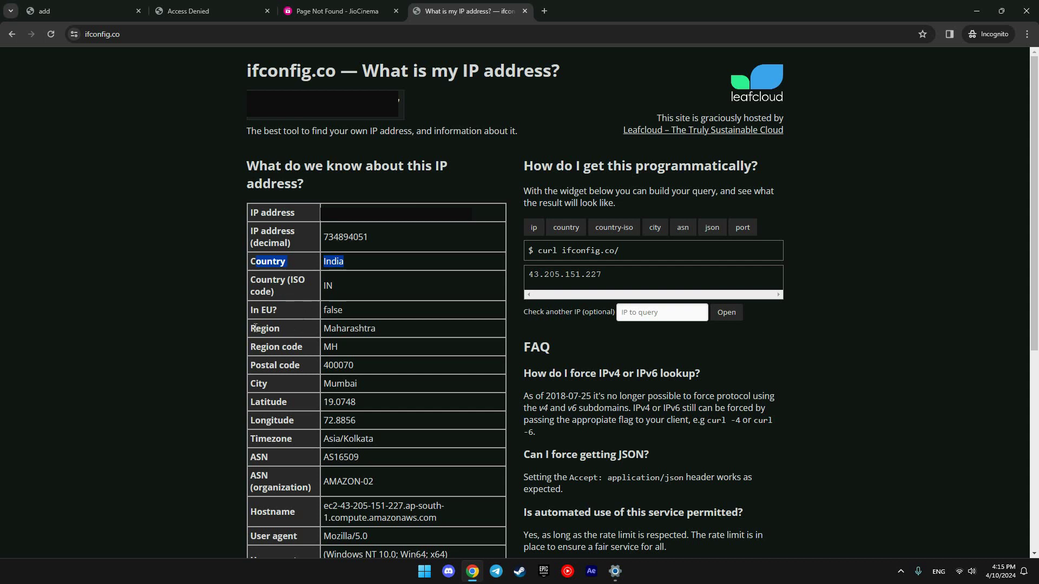
Check the region Maharashtra and city Mumbai, then return to the JioCinema tab
{"action": "left_click_drag", "start_coordinate": [254, 328], "coordinate": [320, 331]}
{"action": "mouse_move", "coordinate": [372, 328]}
{"action": "left_mouse_down"}
{"action": "mouse_move", "coordinate": [338, 328]}
{"action": "mouse_move", "coordinate": [358, 328]}
{"action": "left_mouse_up"}
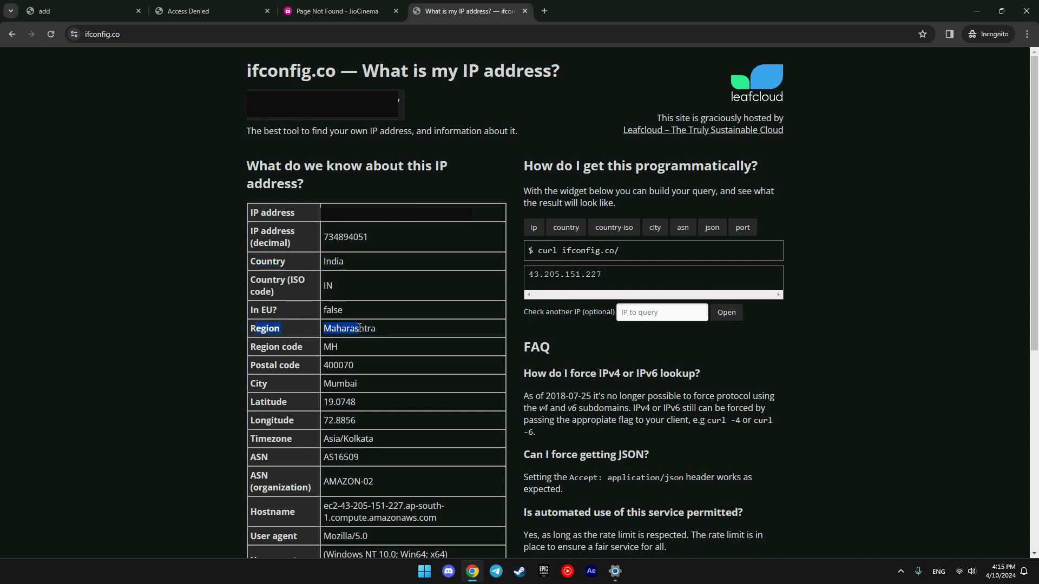
{"action": "left_click_drag", "start_coordinate": [255, 383], "coordinate": [355, 383]}
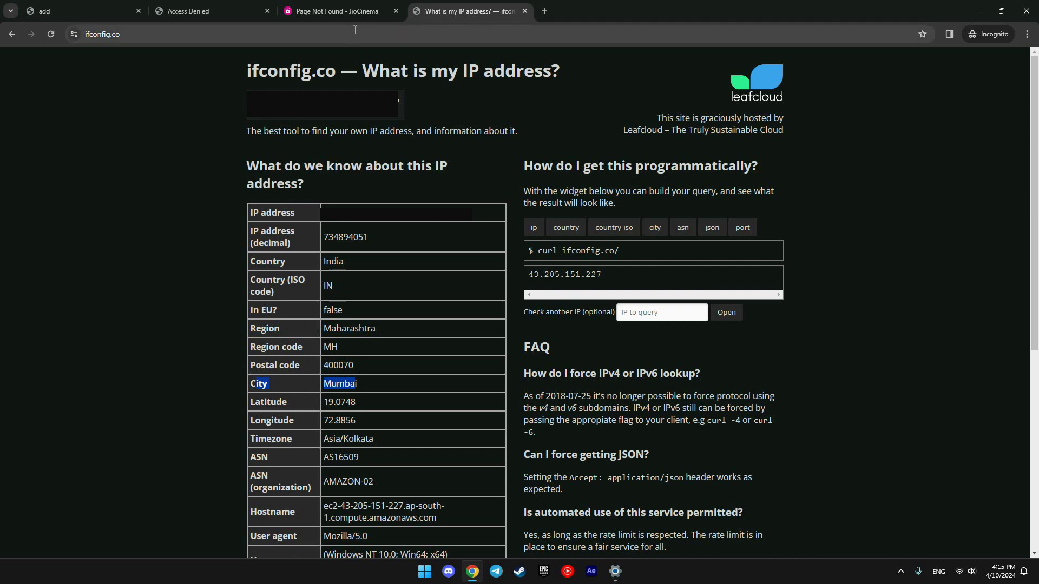
{"action": "left_click", "coordinate": [342, 12]}
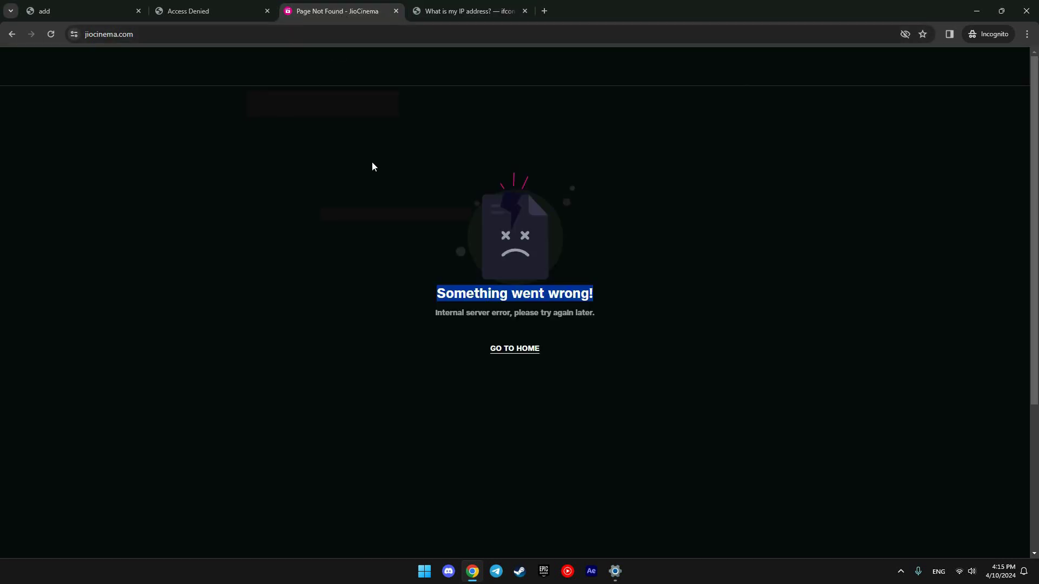